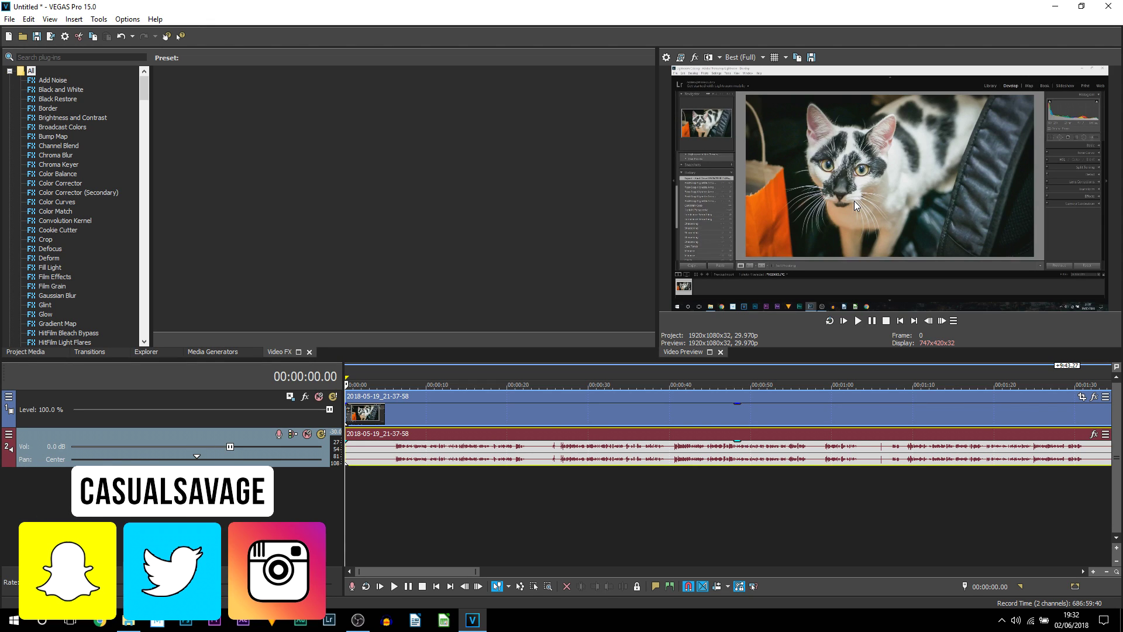
Paste copies of the audio event along the timeline, then undo them and park the playhead past the event
left_click(355, 456)
left_click(347, 456)
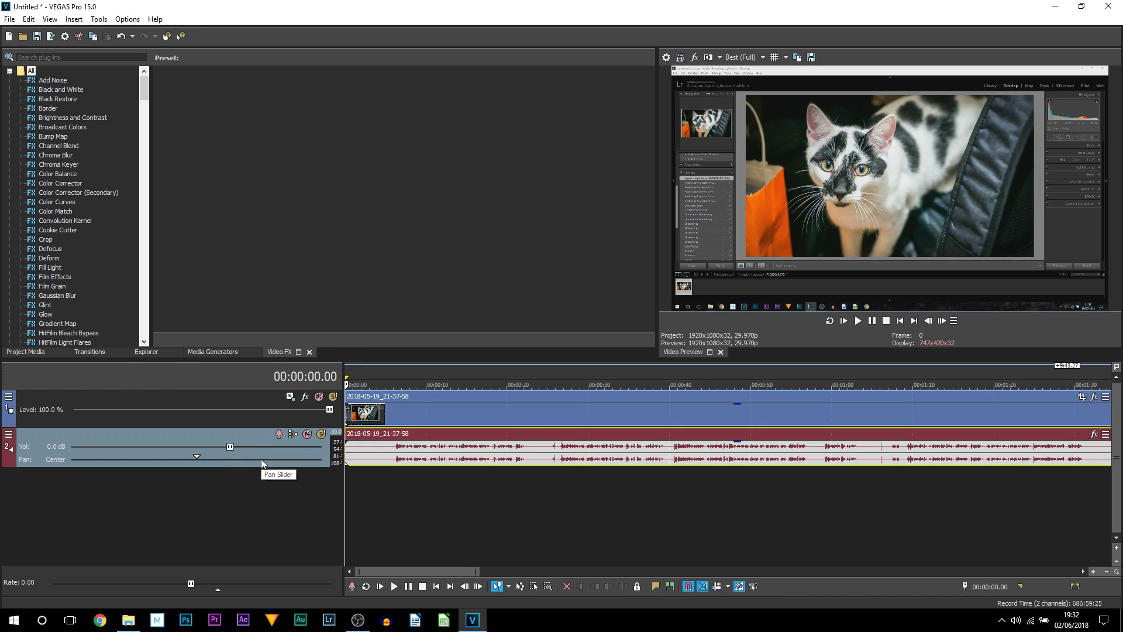
scroll(525, 494, "down", 5)
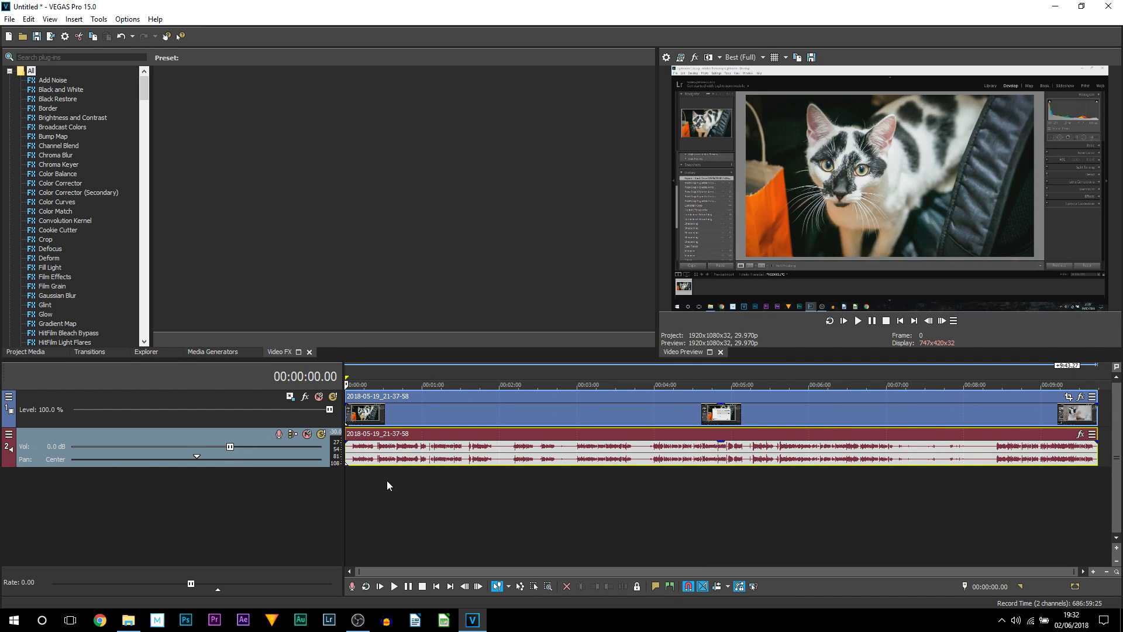
left_click(353, 457)
scroll(550, 466, "up", 5)
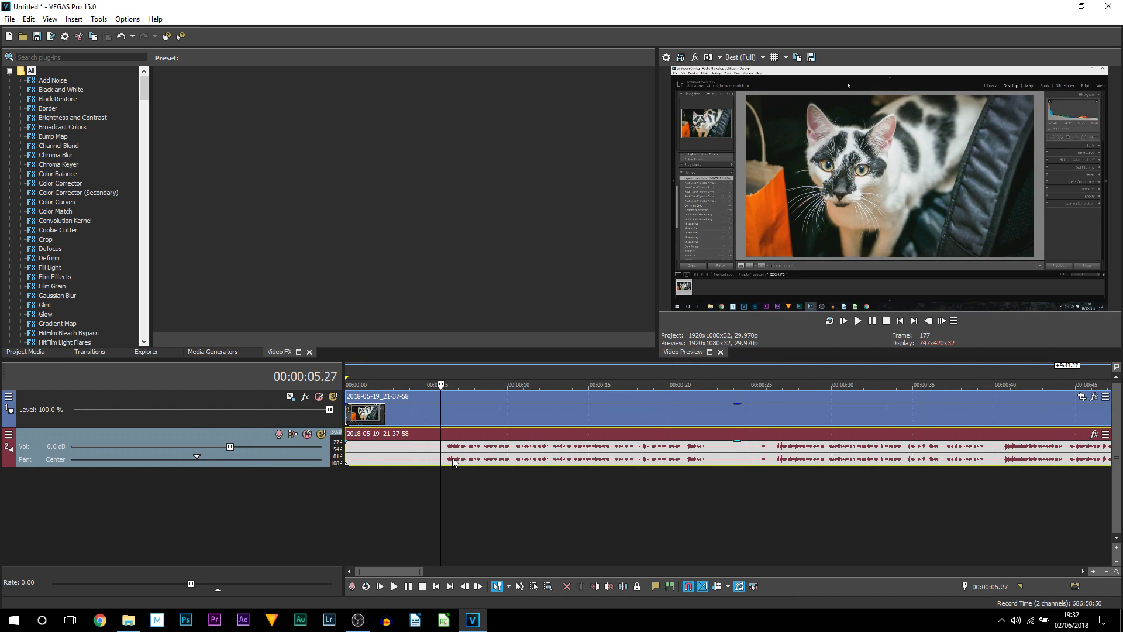
left_click(348, 468)
scroll(422, 480, "down", 5)
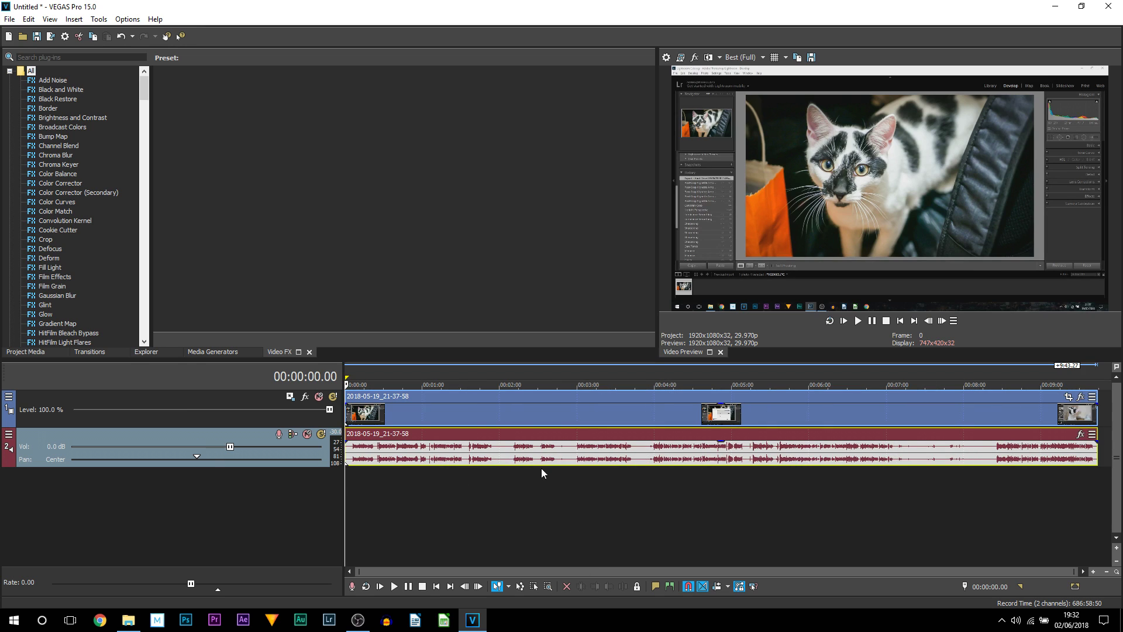
left_click(663, 462)
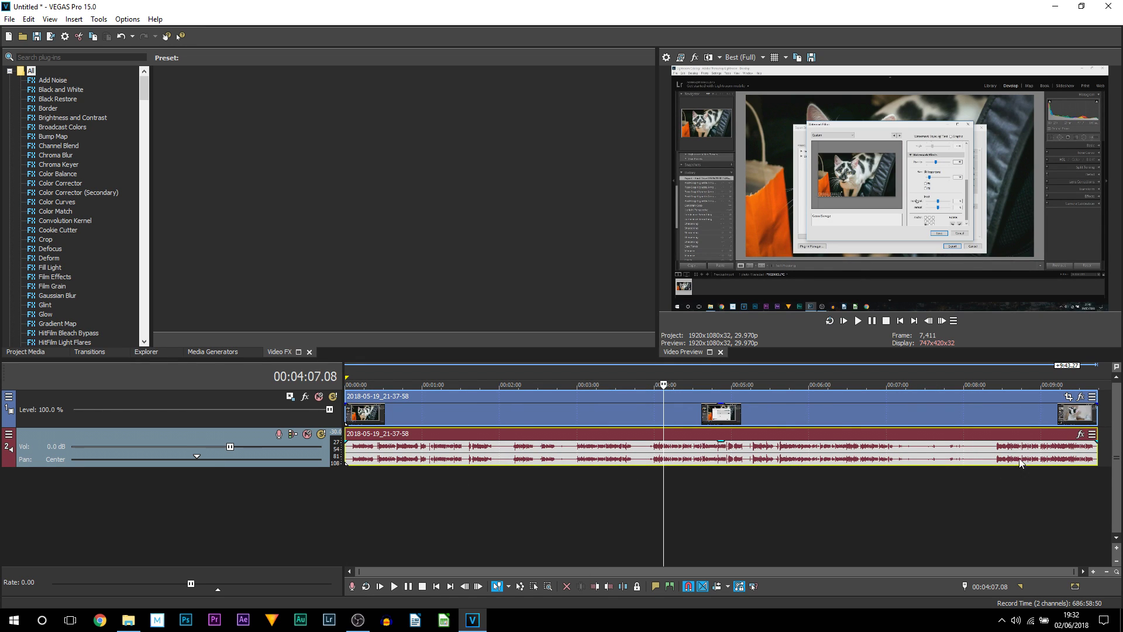
key("ctrl+v")
key("ctrl+v")
key("ctrl+v")
key("ctrl+v")
key("ctrl+v")
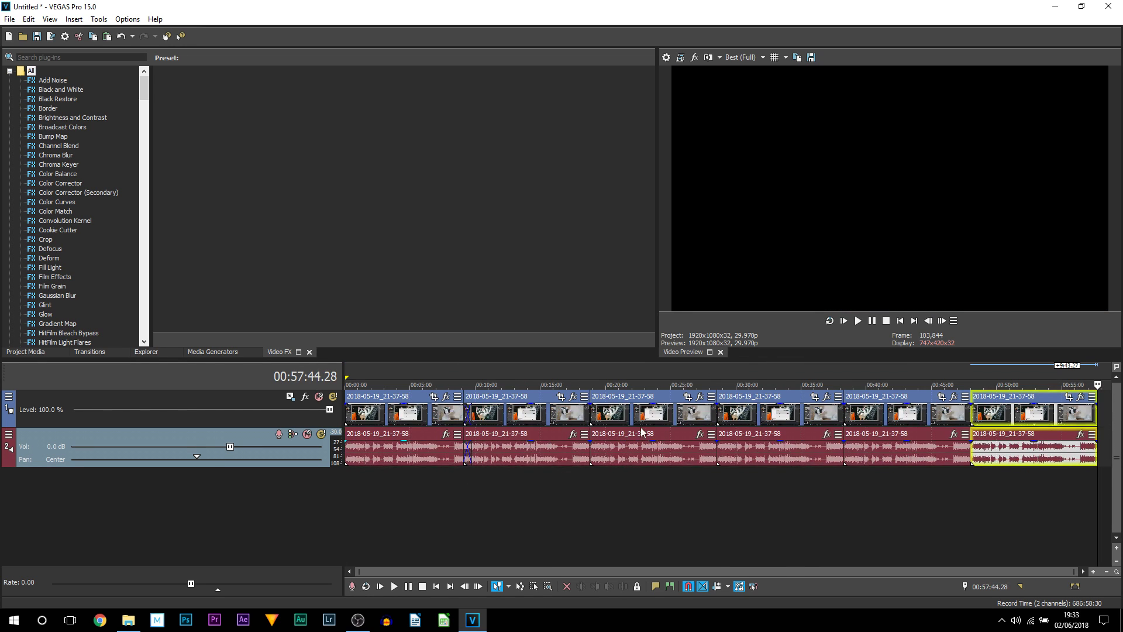
left_click(348, 451)
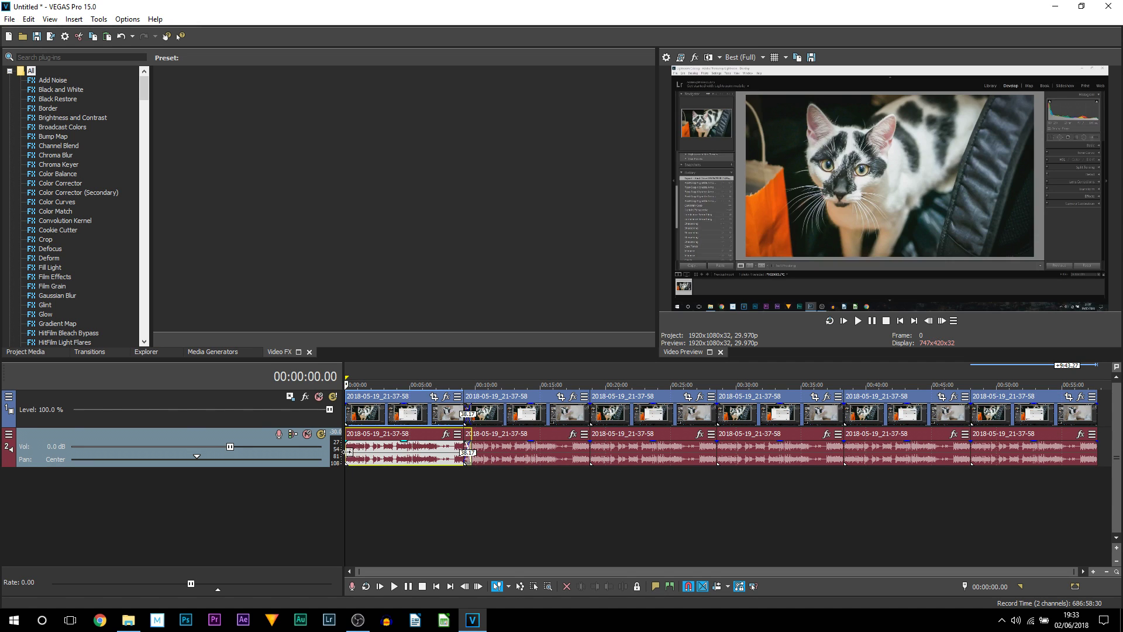
key("ctrl+z")
key("ctrl+z")
key("ctrl+z")
key("ctrl+z")
key("ctrl+z")
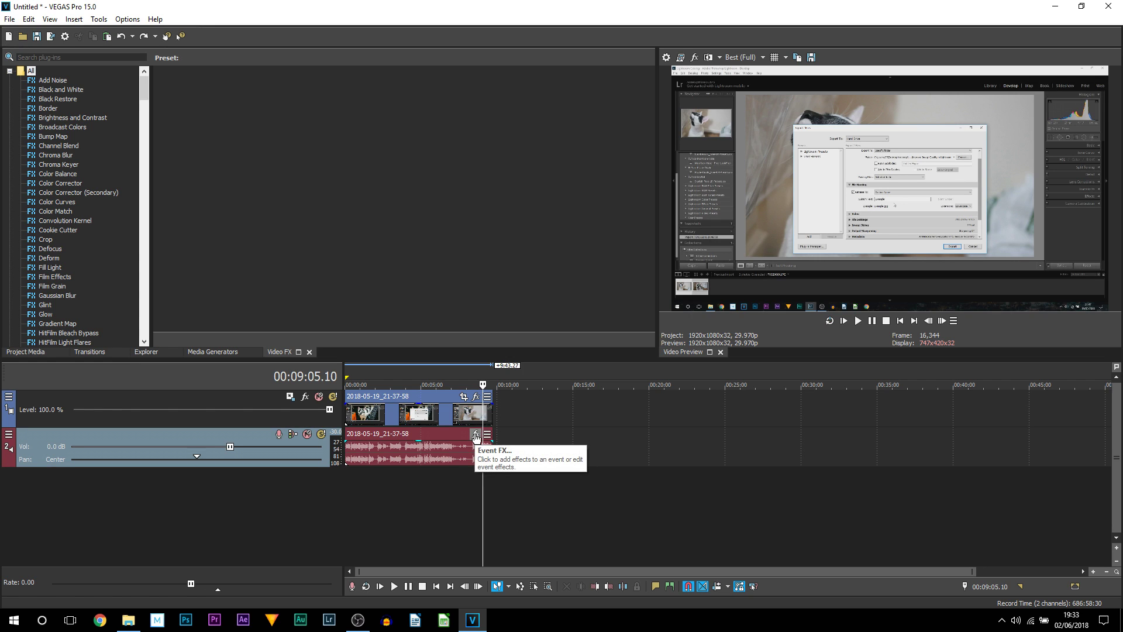
left_click(497, 451)
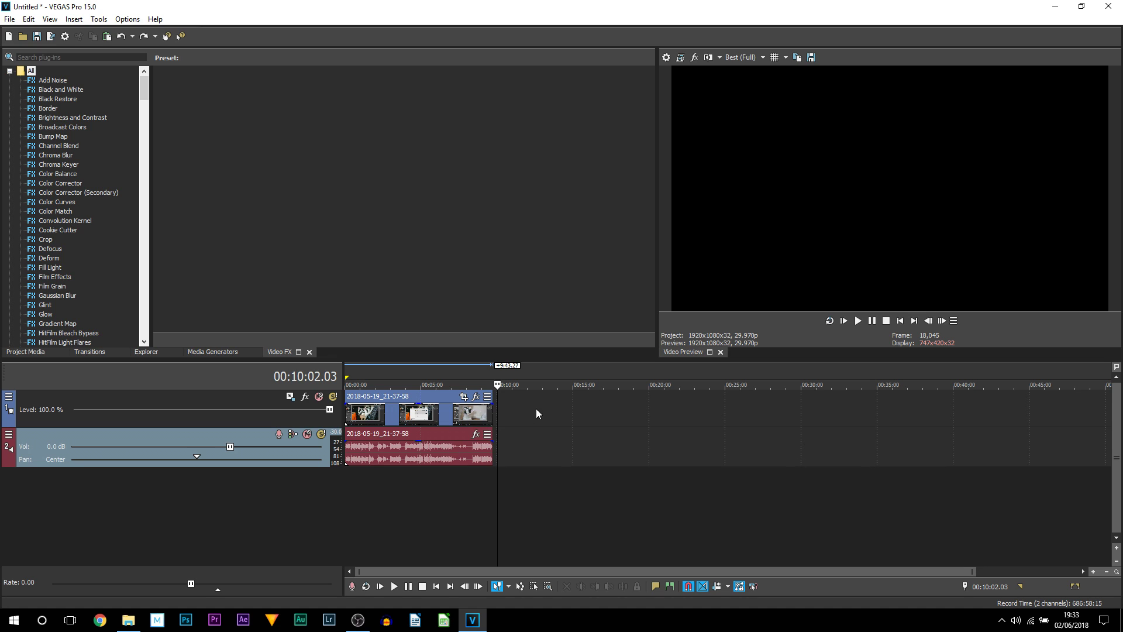
Add ExpressFX Dynamics and ExpressFX Noise Gate to Track 2's FX chain after Track Compressor
left_click(9, 436)
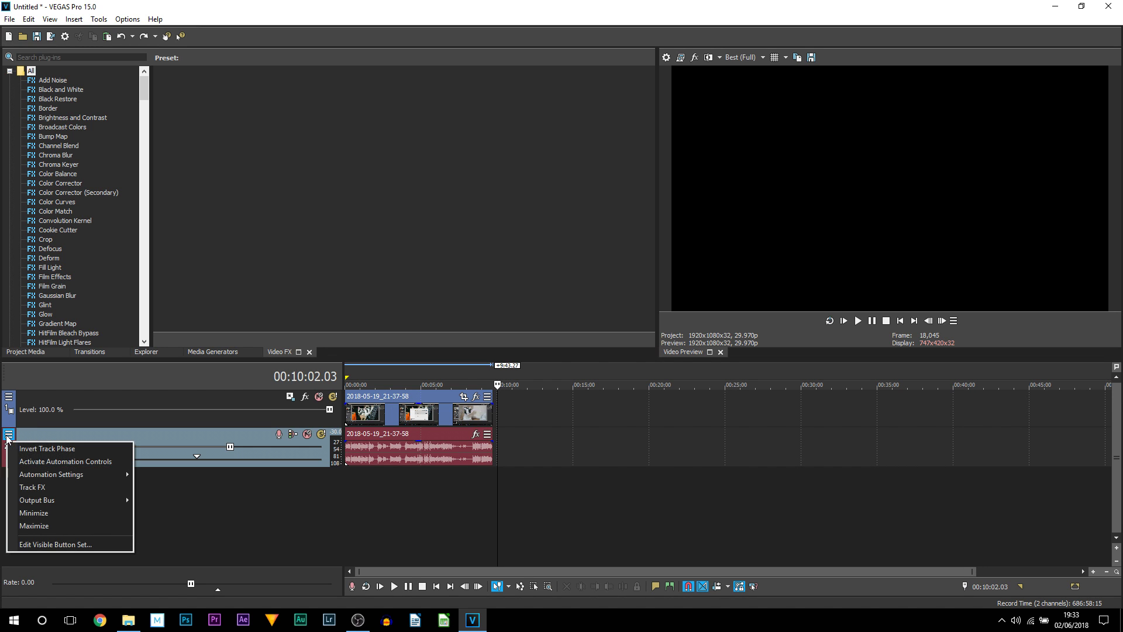
left_click(57, 490)
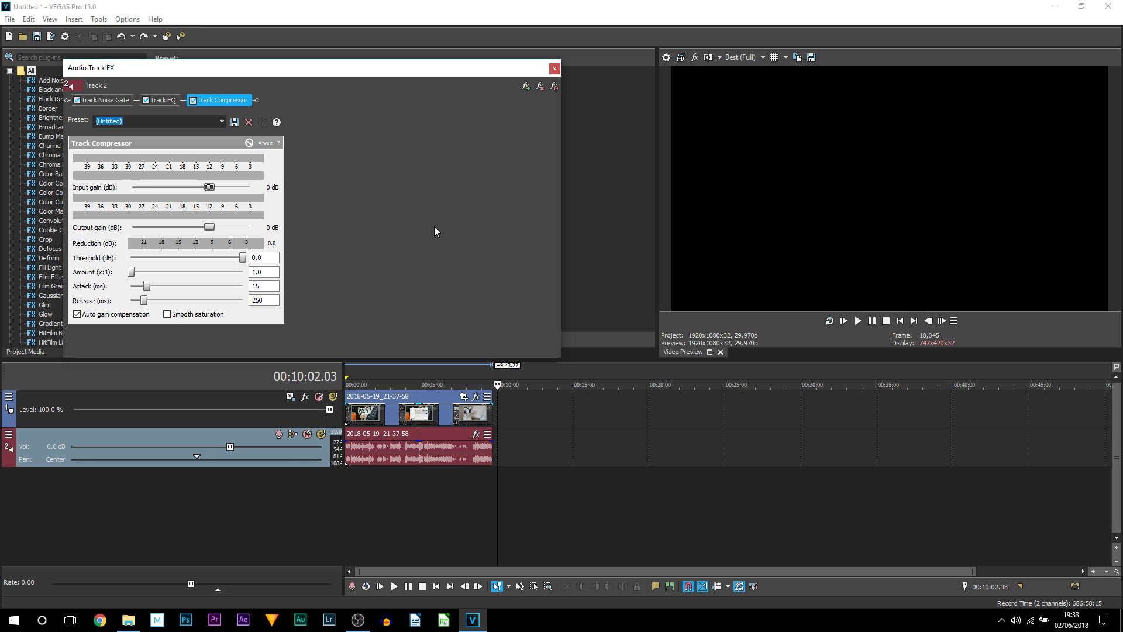
left_click(526, 87)
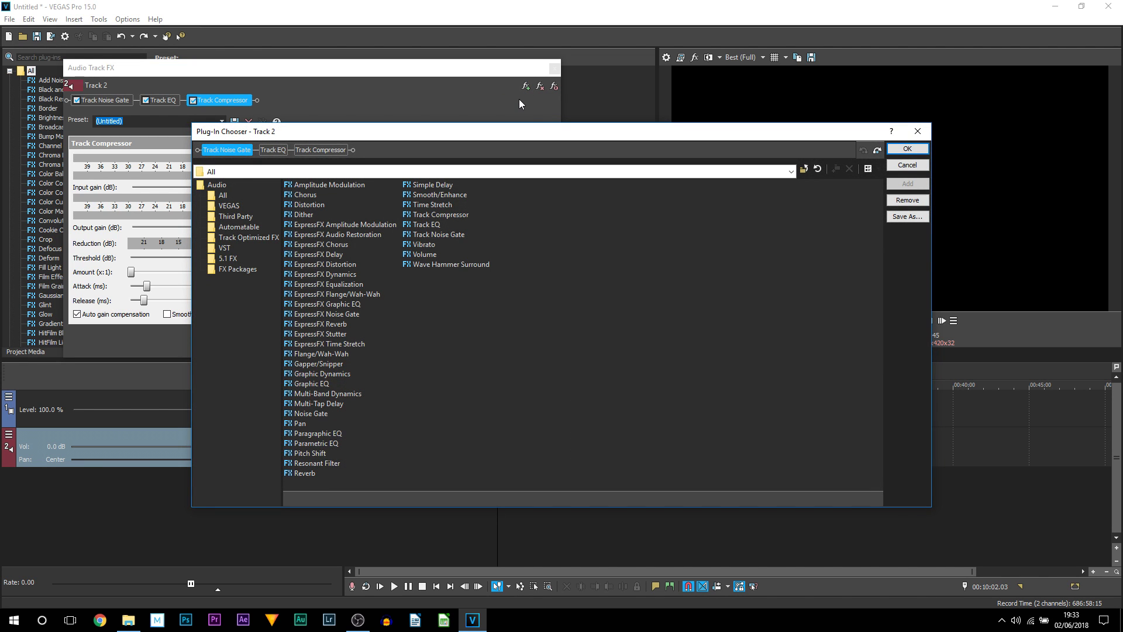
double_click(312, 274)
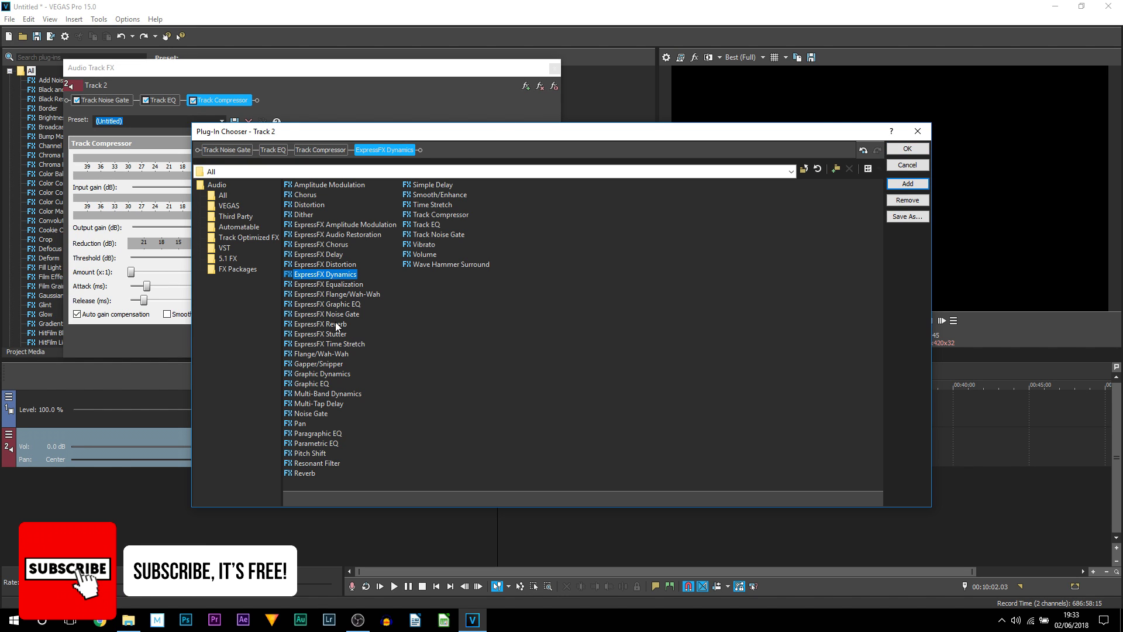
double_click(337, 315)
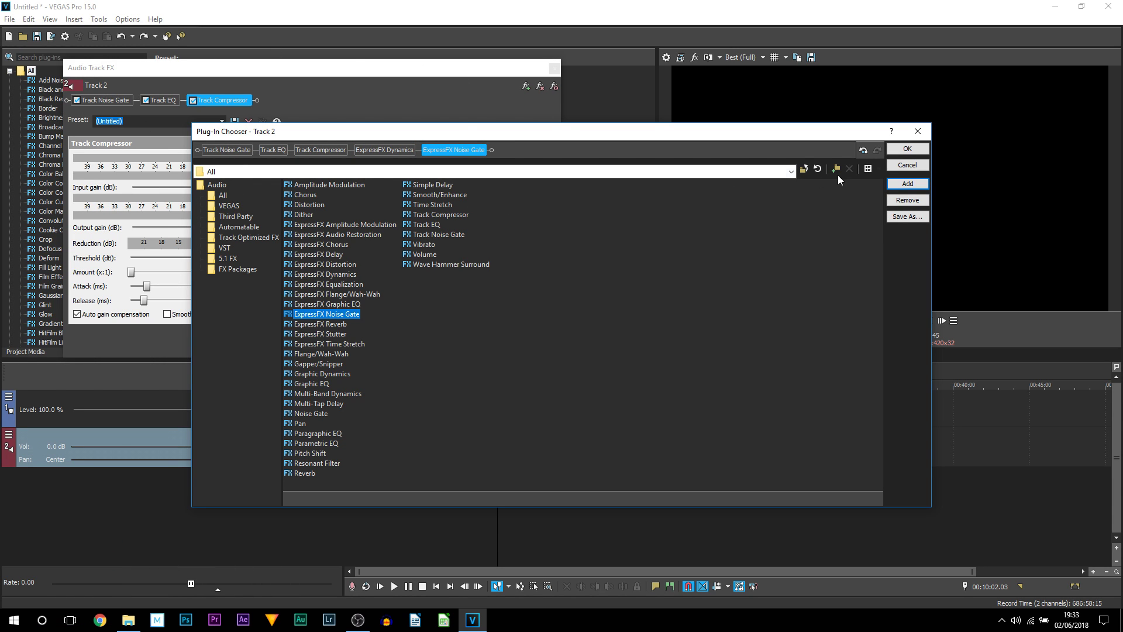
left_click(915, 150)
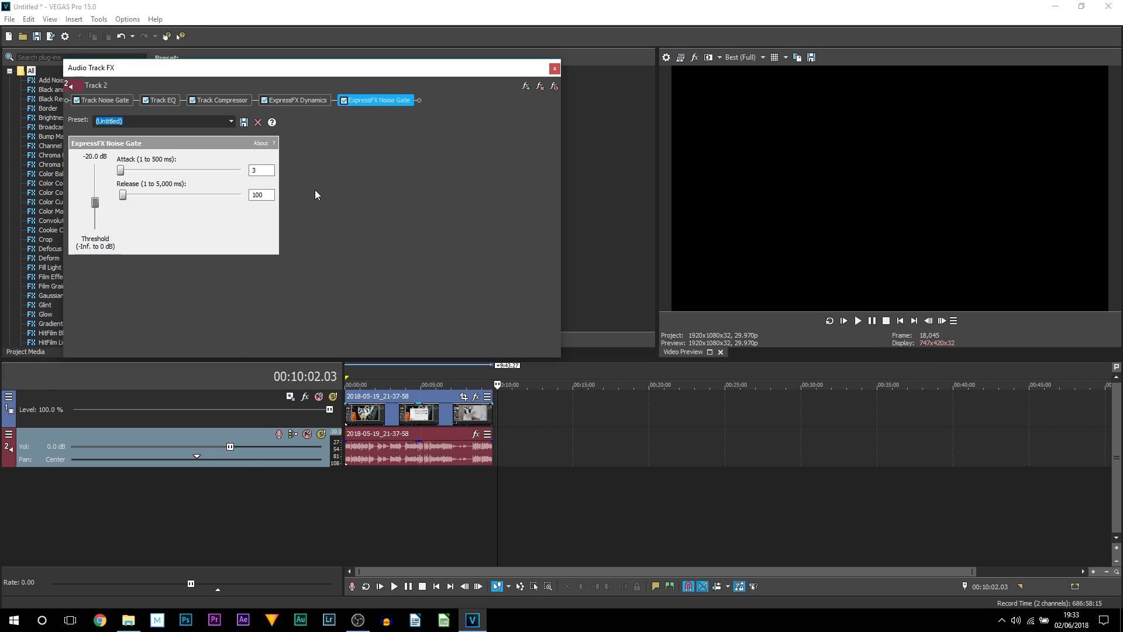
Set Track Compressor to -20 dB threshold and amount 3, with smooth saturation on
left_click(222, 100)
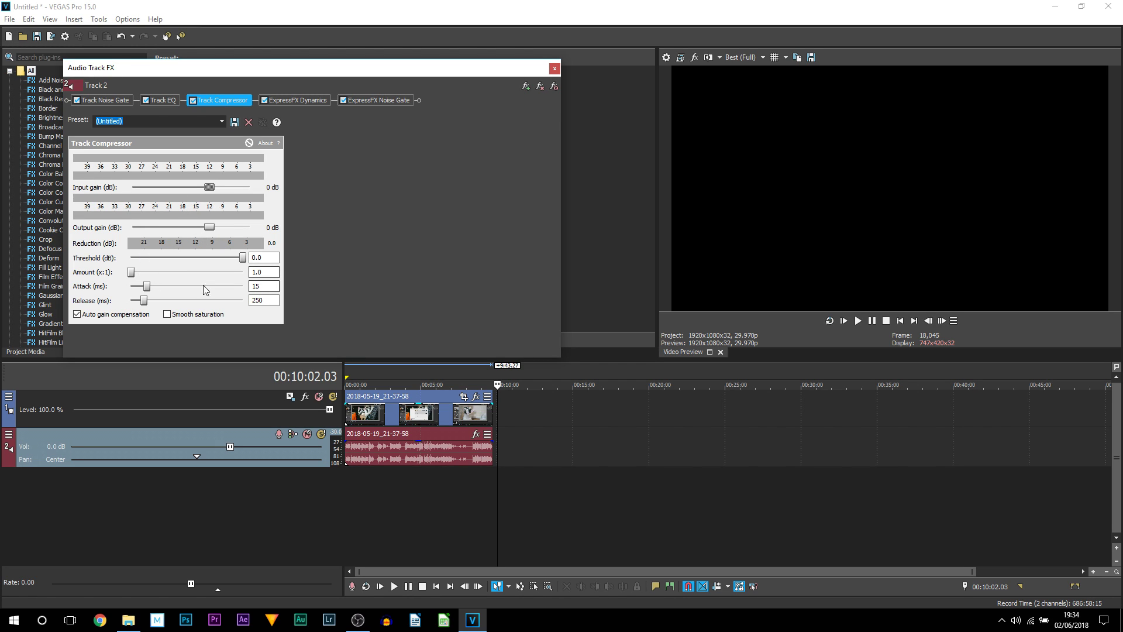
left_click(253, 257)
type("-20")
left_click(268, 272)
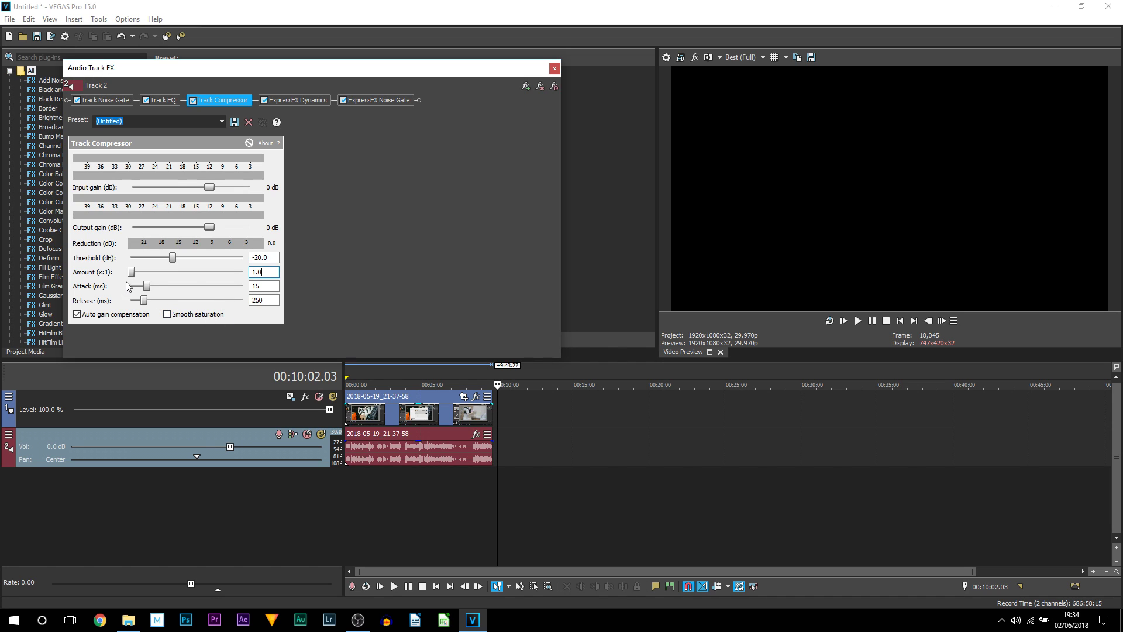
double_click(274, 274)
type("3")
left_click(196, 315)
Save the compressor settings as the preset 'vocals'
type("vocals")
left_click(237, 124)
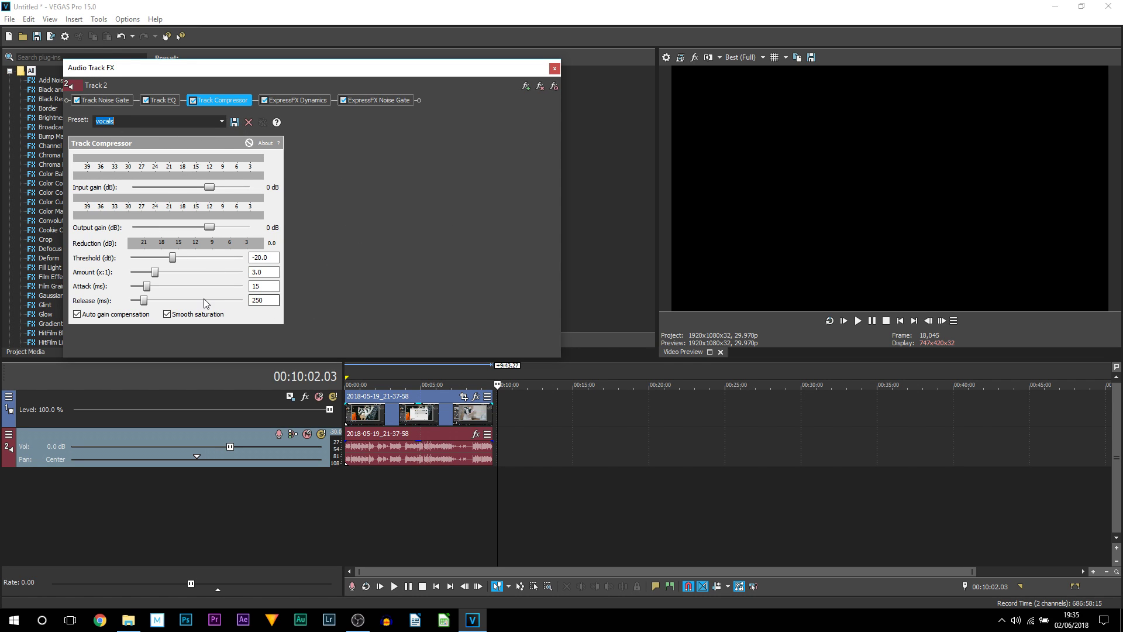
left_click(221, 121)
left_click(107, 201)
left_click(290, 100)
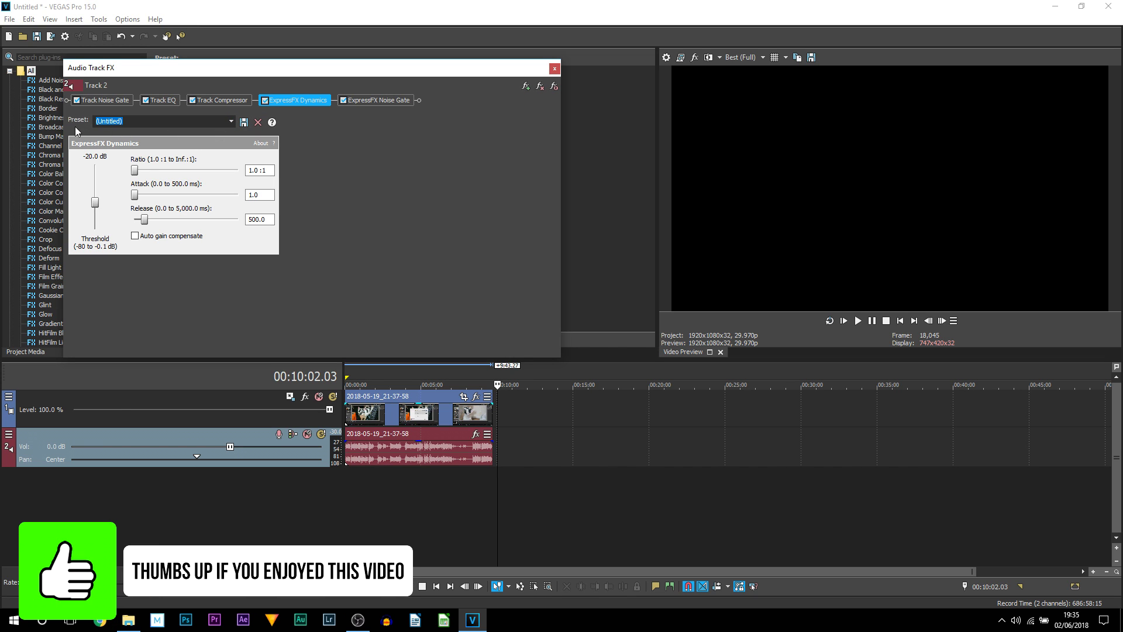
Apply the [Sys] Maximize volume preset to ExpressFX Dynamics and nudge the Noise Gate threshold down
left_click(232, 121)
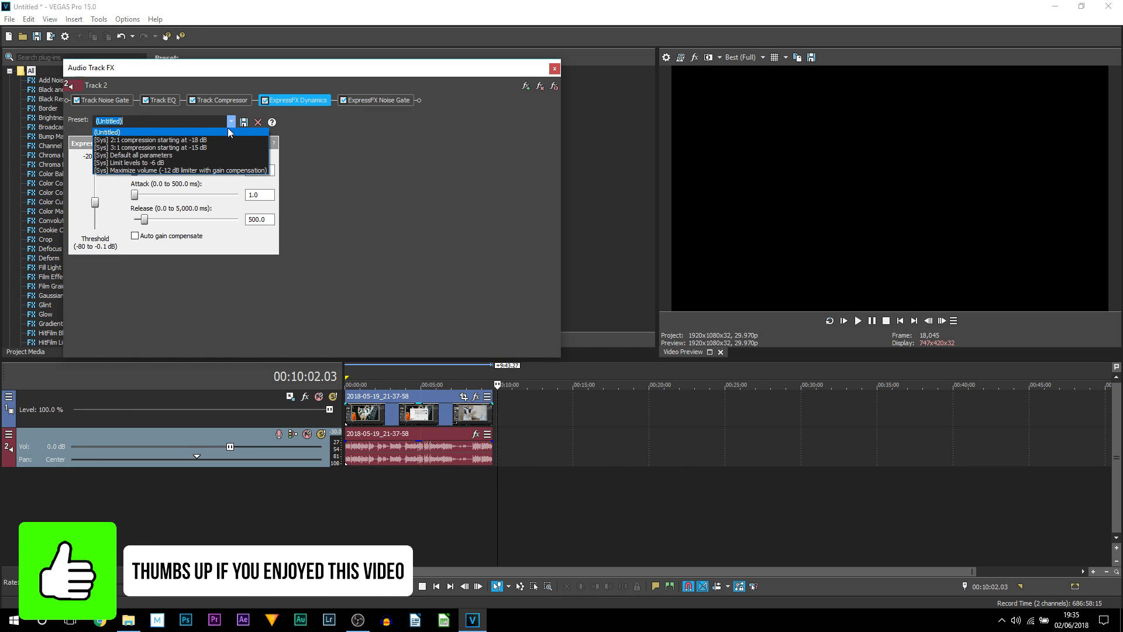
left_click(193, 171)
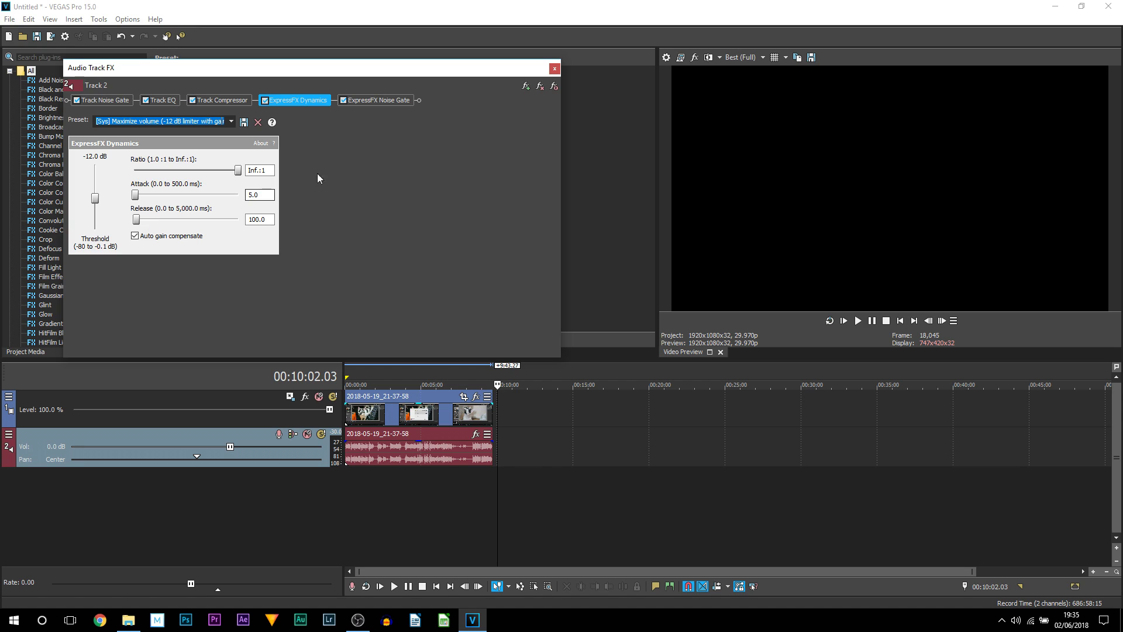
left_click(396, 105)
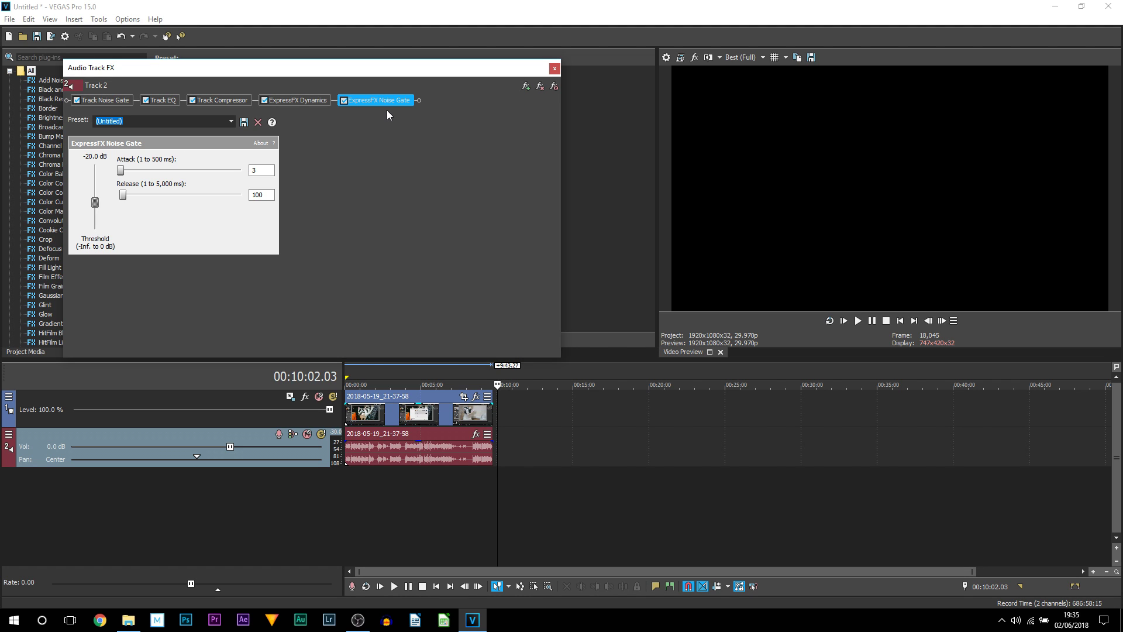
left_click(96, 210)
Lower the Noise Gate threshold to -22.2 dB and bypass Track Noise Gate and Track EQ
left_click_drag(95, 203, 102, 208)
left_click(82, 101)
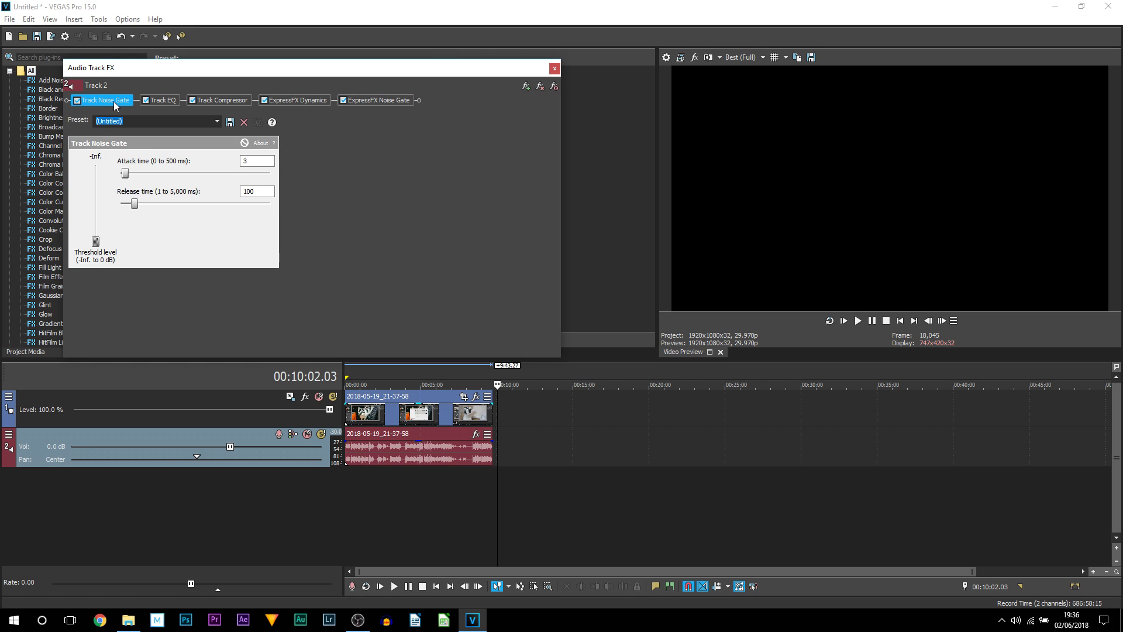
left_click(76, 101)
left_click(157, 101)
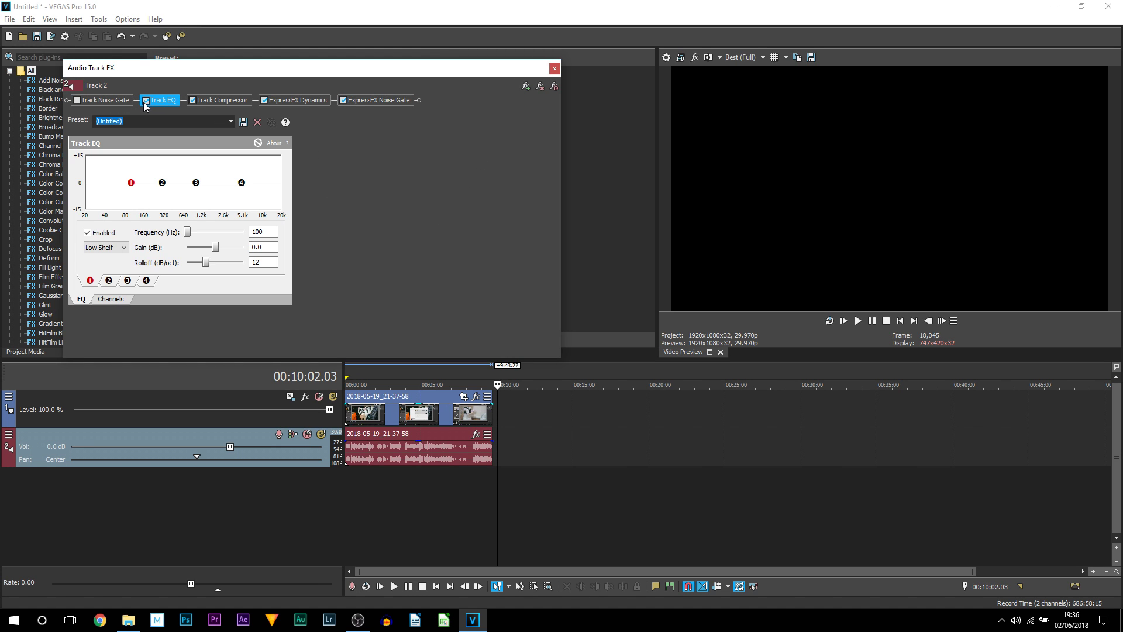
left_click(144, 101)
Review the Track Compressor and ExpressFX Dynamics settings, ending on ExpressFX Noise Gate
left_click(227, 100)
left_click(292, 103)
left_click(381, 102)
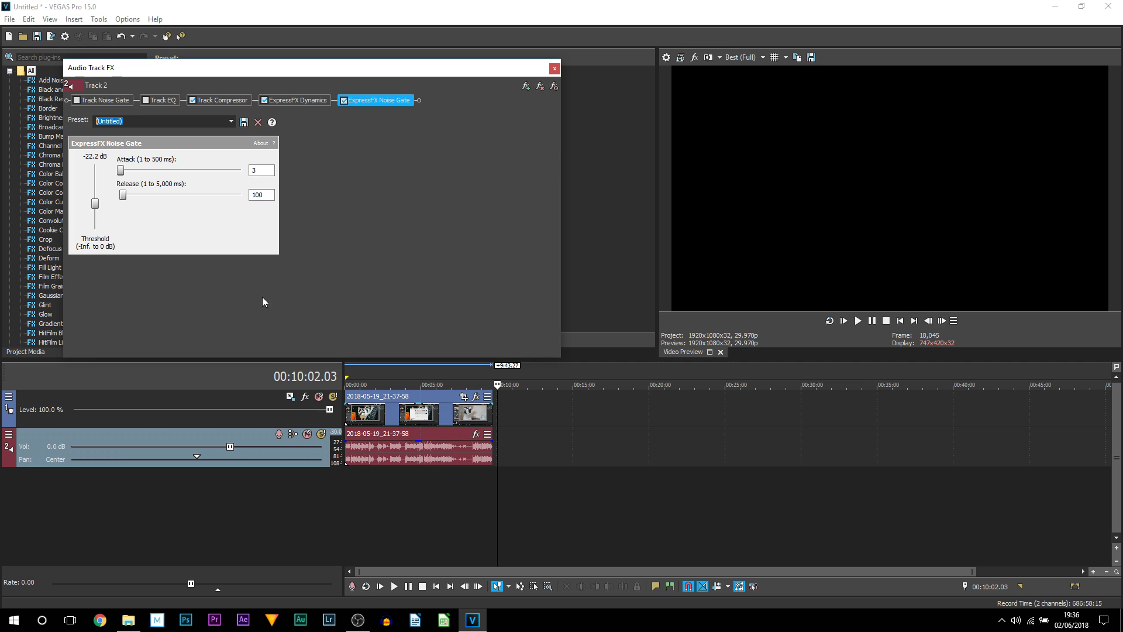
Save the ExpressFX Noise Gate settings as the preset 'vocals'
type("vocals")
left_click(249, 127)
left_click(302, 100)
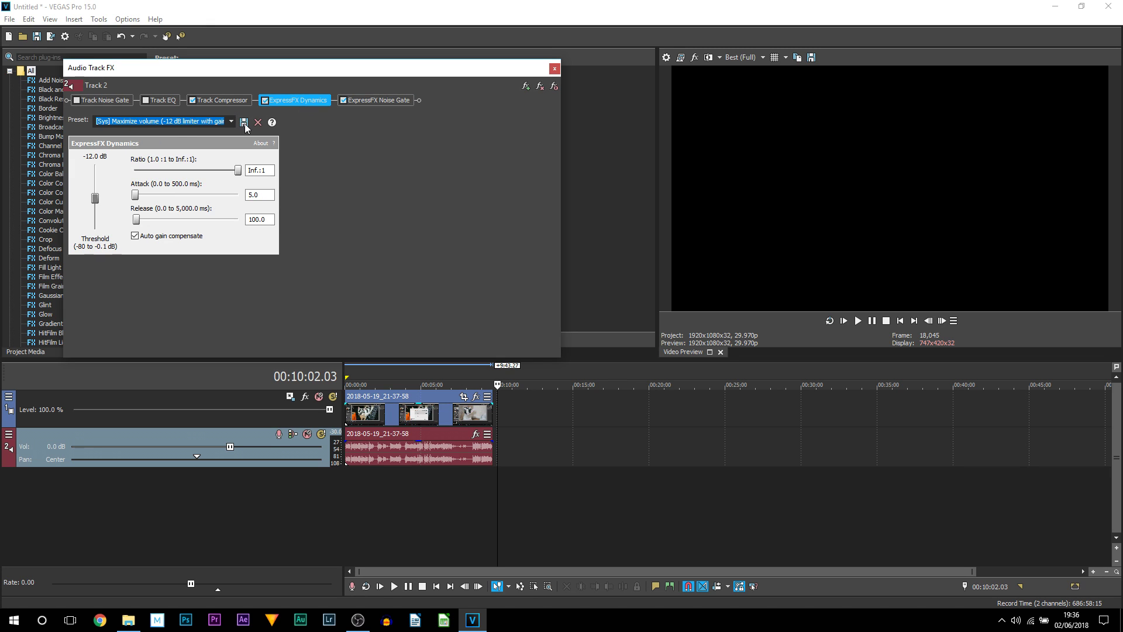